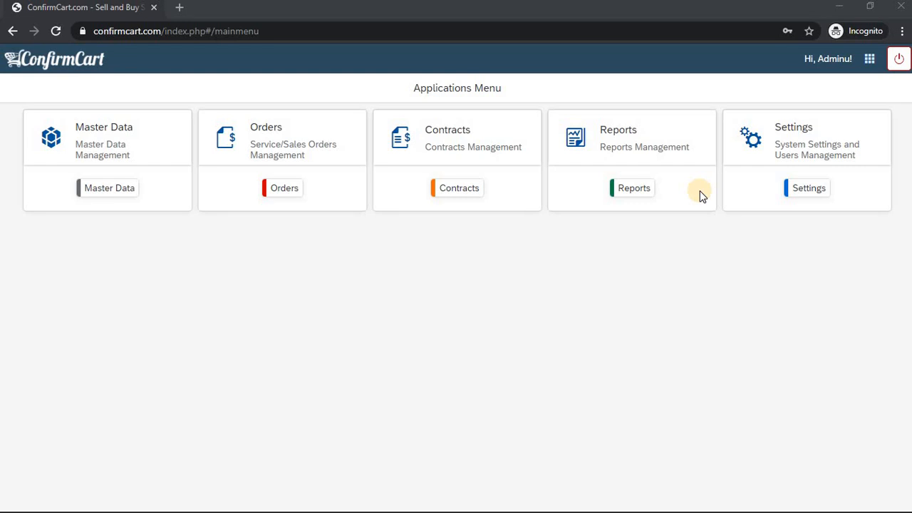
# Open the company settings page and review its Field Help and Online Demo help sections, closing the help when finished
pyautogui.click(796, 191)
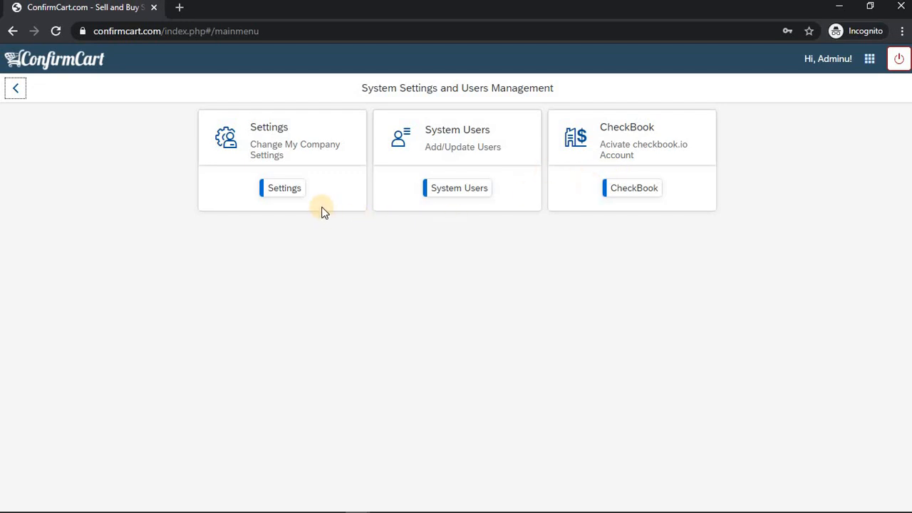
pyautogui.click(284, 188)
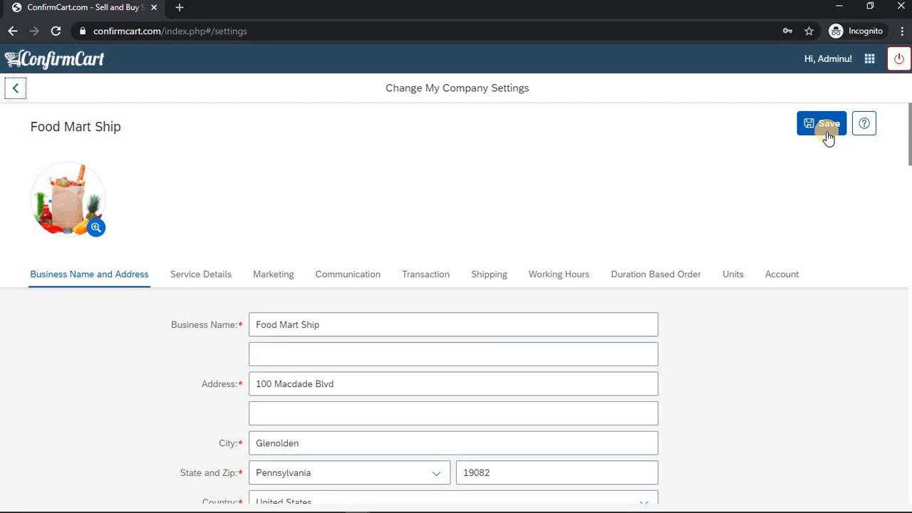
pyautogui.click(862, 132)
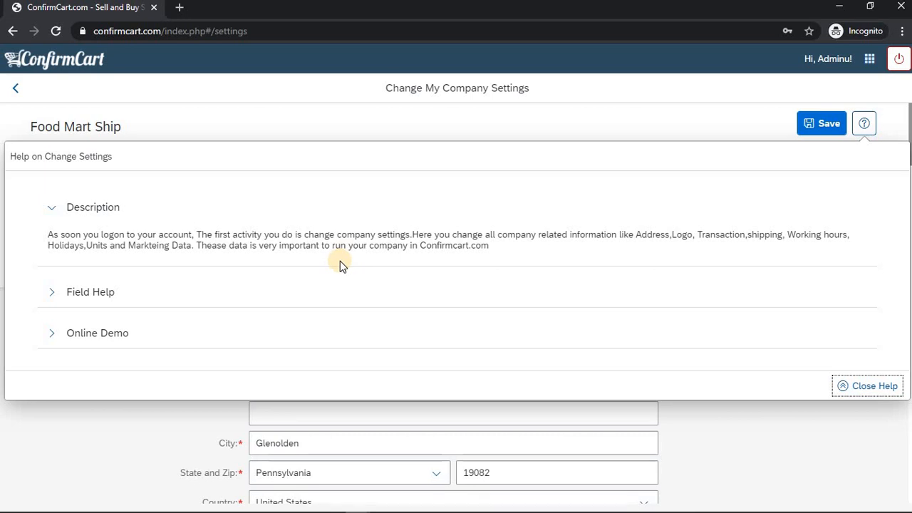
pyautogui.click(51, 292)
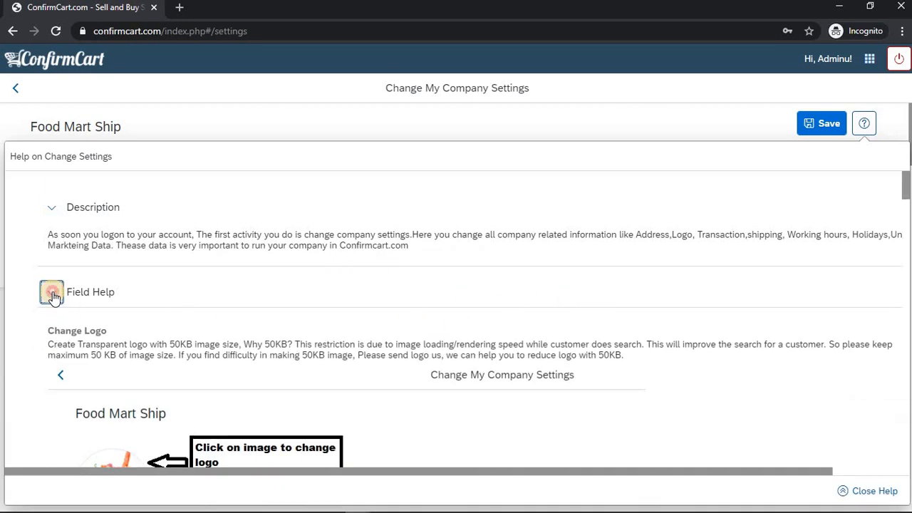
pyautogui.click(51, 293)
pyautogui.click(53, 329)
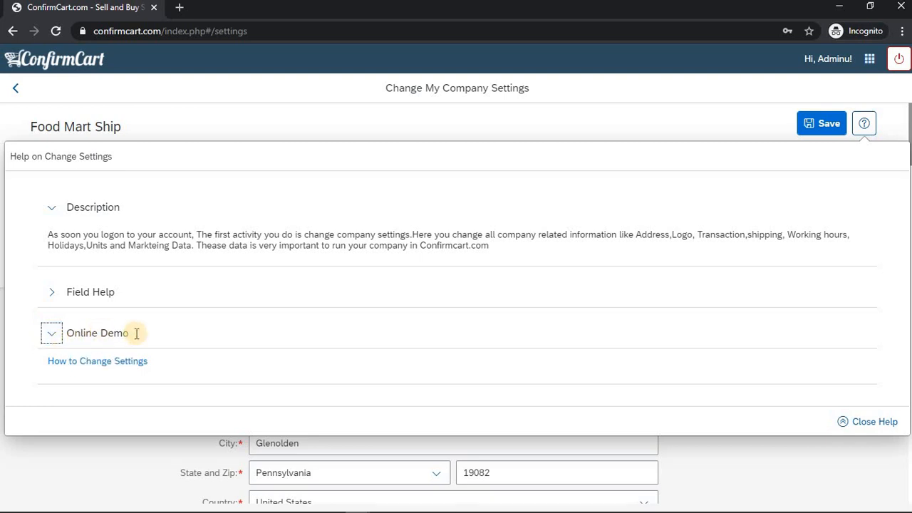
pyautogui.click(849, 420)
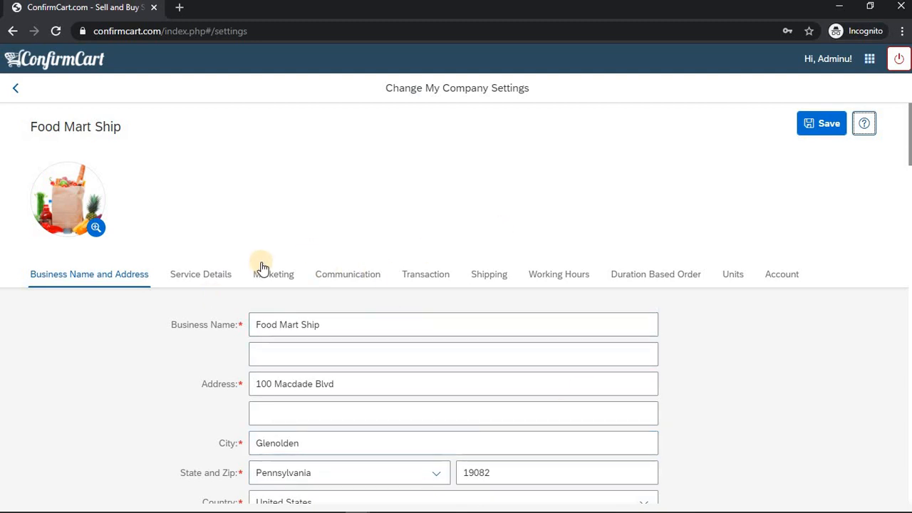
# Review the Business Name and Address section of the company settings, including the Country choices
pyautogui.click(207, 278)
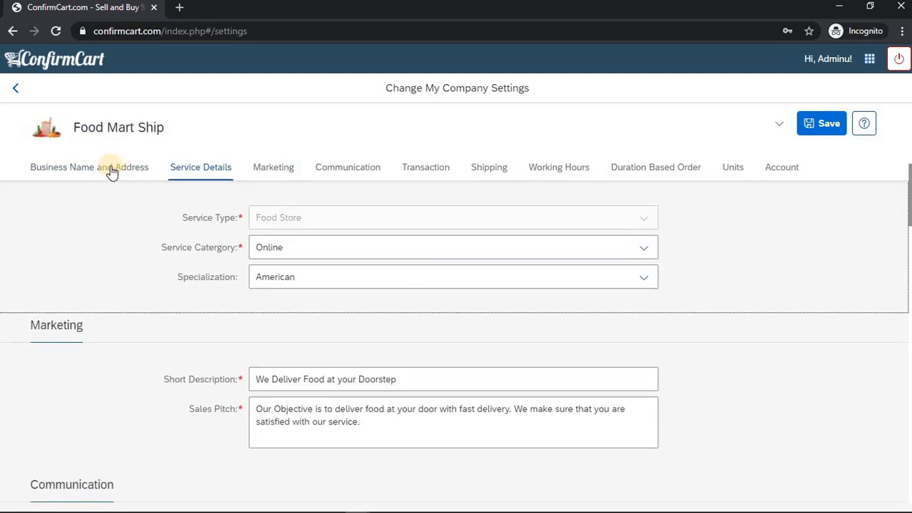
pyautogui.click(114, 172)
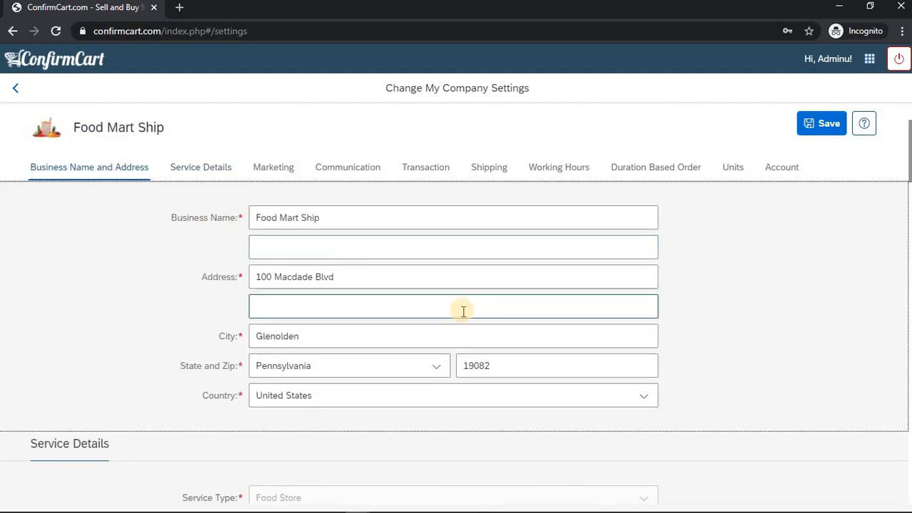
pyautogui.click(631, 399)
pyautogui.click(631, 398)
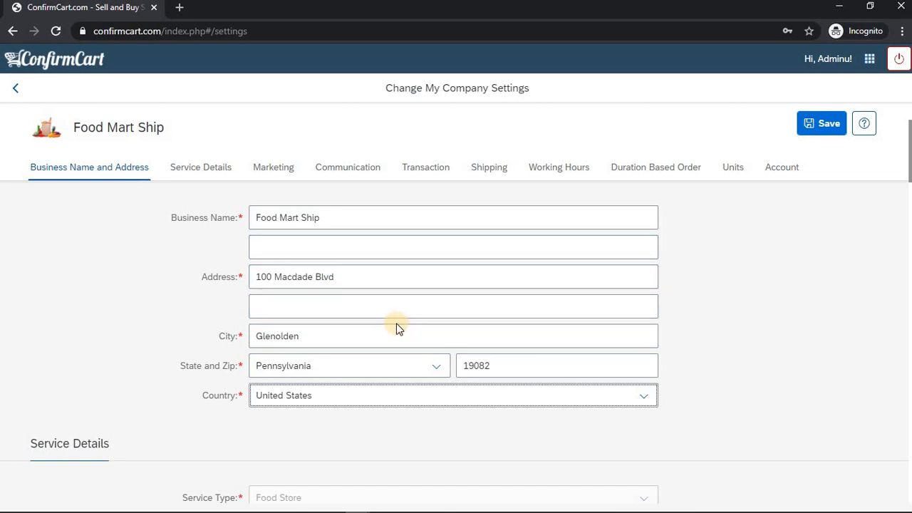
# Examine the Specialization choices in Service Details and the Short Description and Sales Pitch in the Marketing section
pyautogui.click(200, 168)
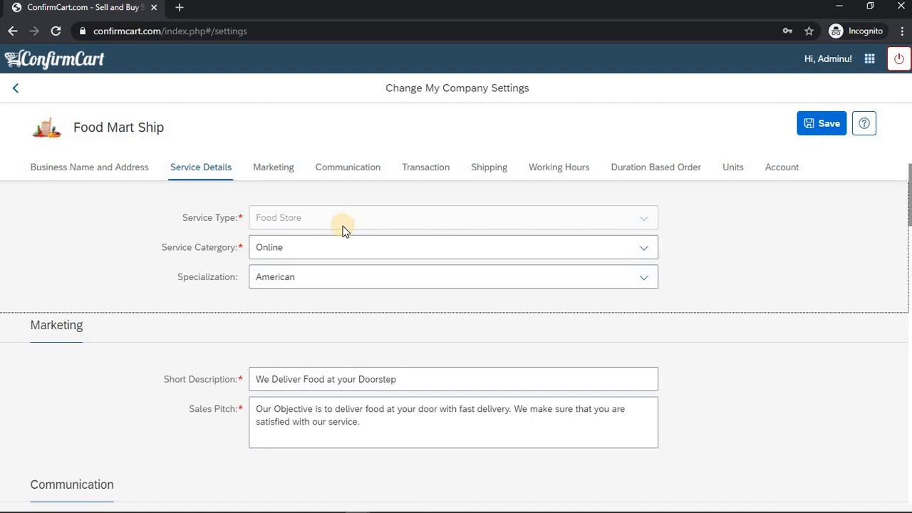
pyautogui.click(325, 278)
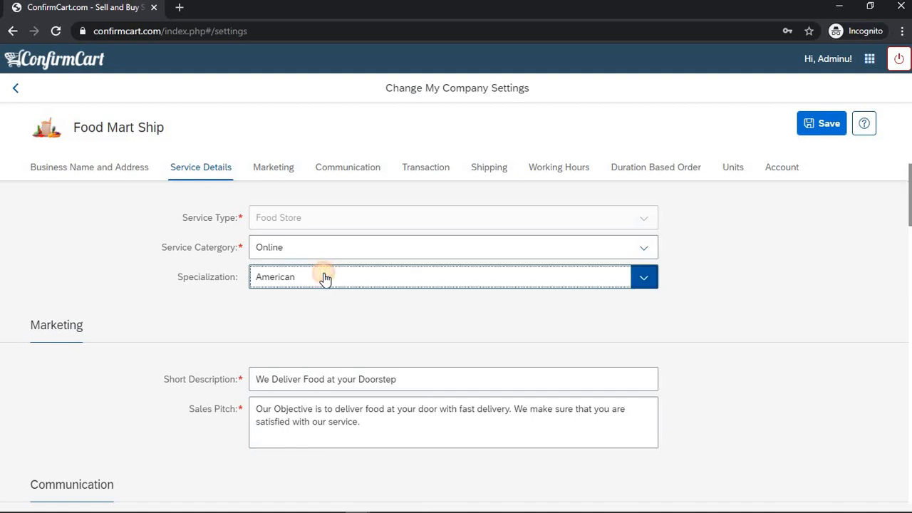
pyautogui.click(324, 278)
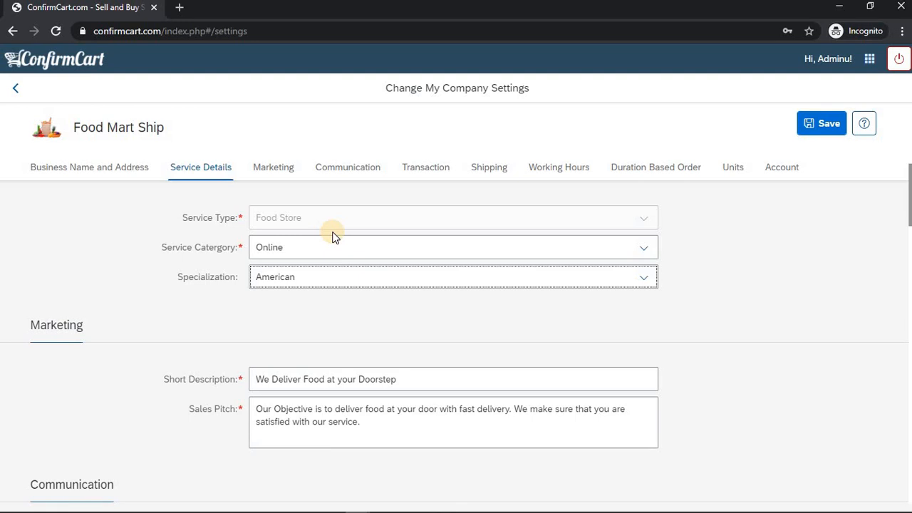
pyautogui.click(299, 278)
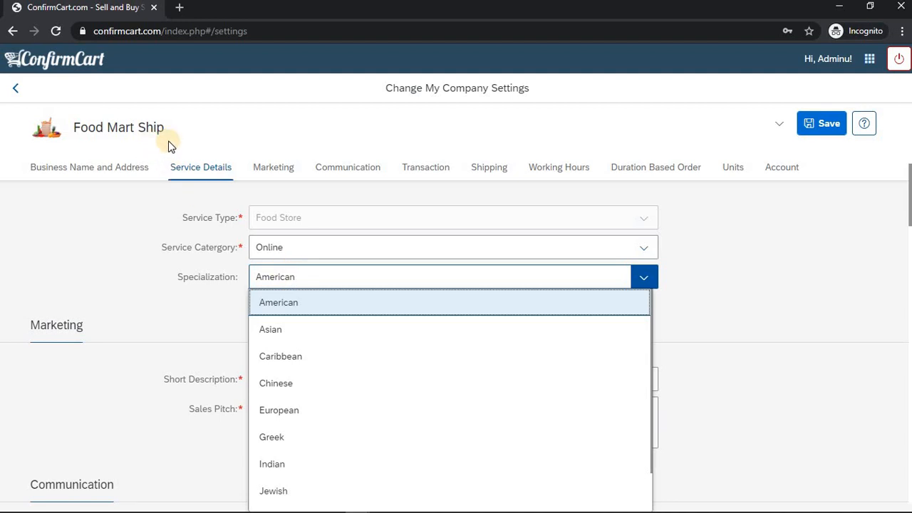
pyautogui.click(270, 281)
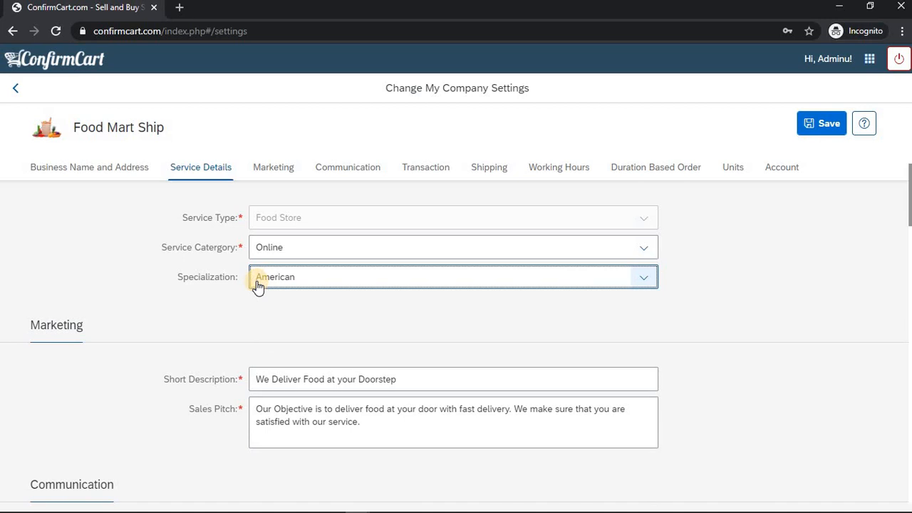
pyautogui.click(261, 172)
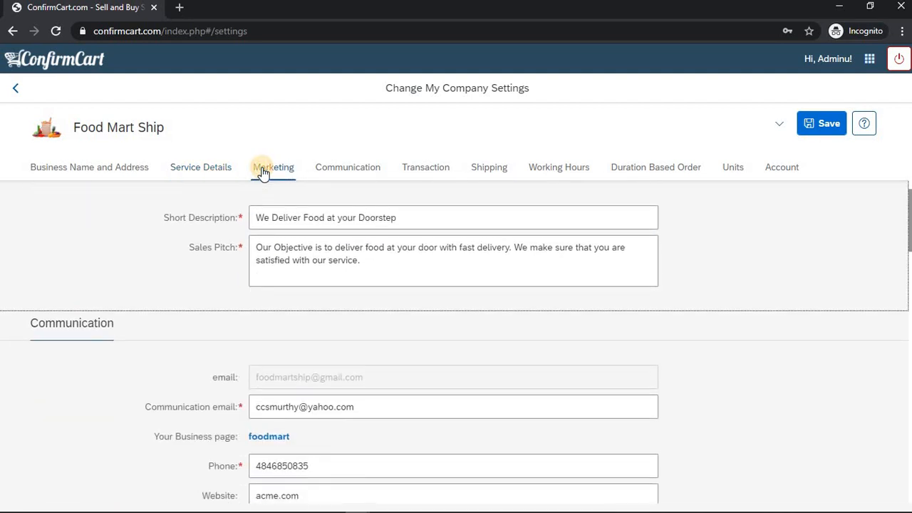
pyautogui.click(315, 217)
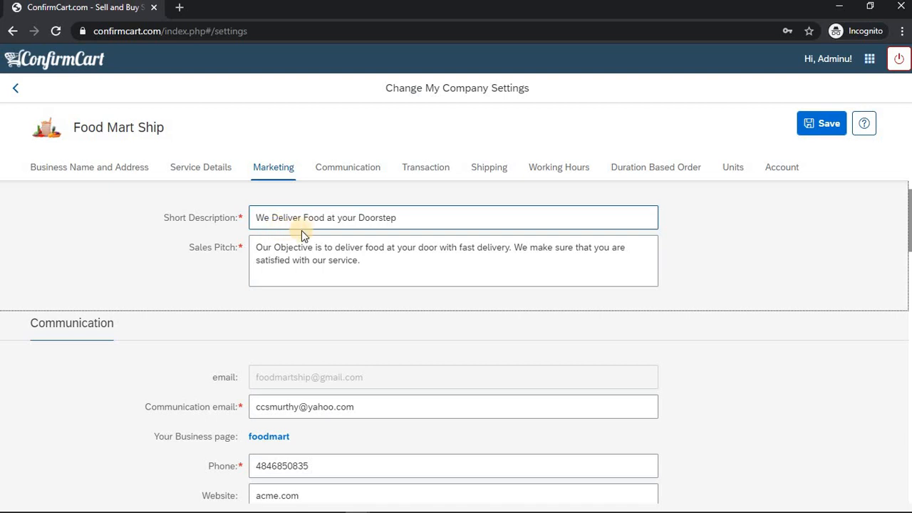
# Review the Communication section's fields: communication email, business page, phone, website, fax, Facebook ID and Twitter ID
pyautogui.click(338, 168)
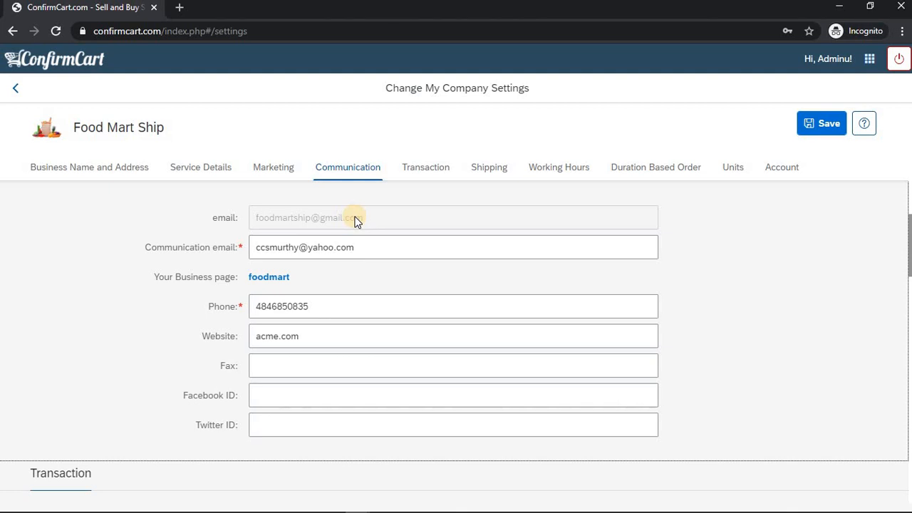
pyautogui.click(292, 250)
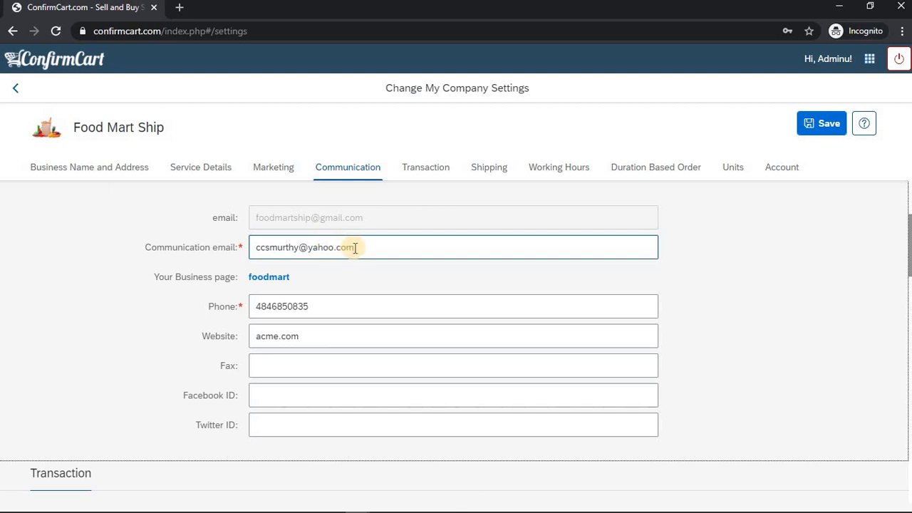
pyautogui.click(354, 248)
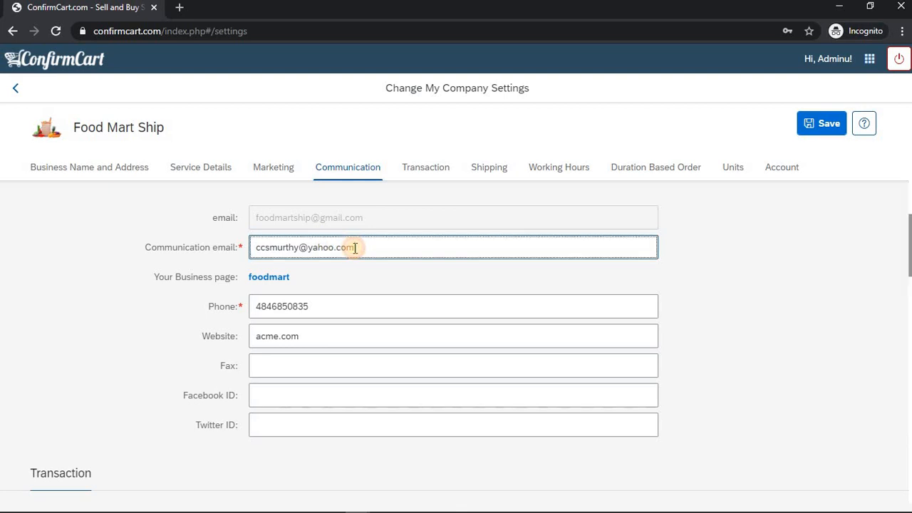
pyautogui.click(424, 276)
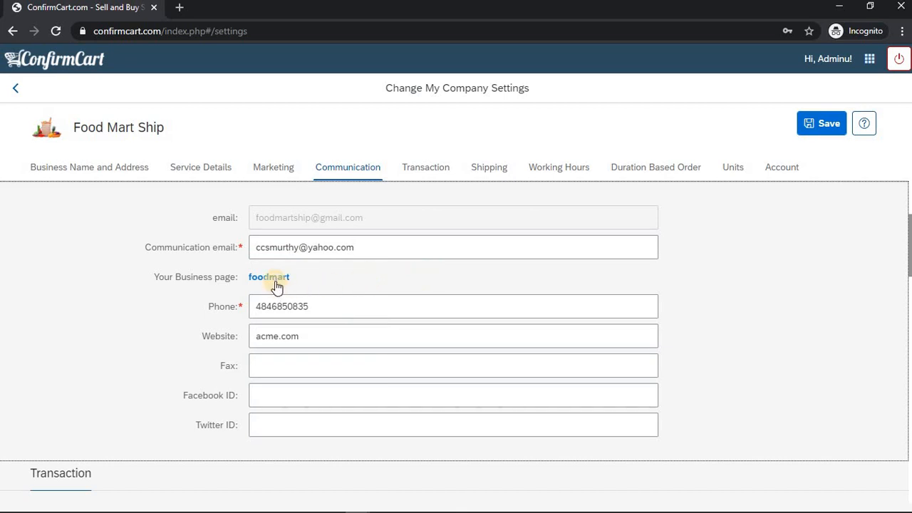
pyautogui.click(276, 281)
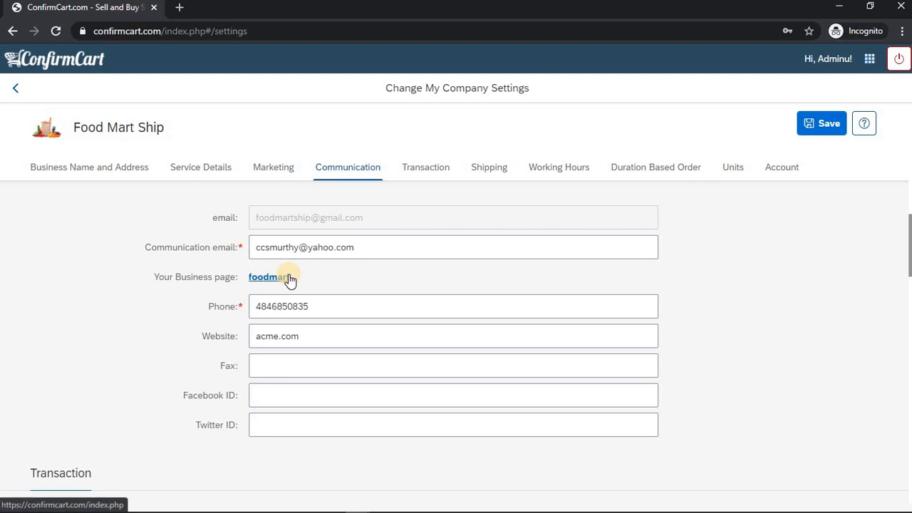
pyautogui.click(321, 302)
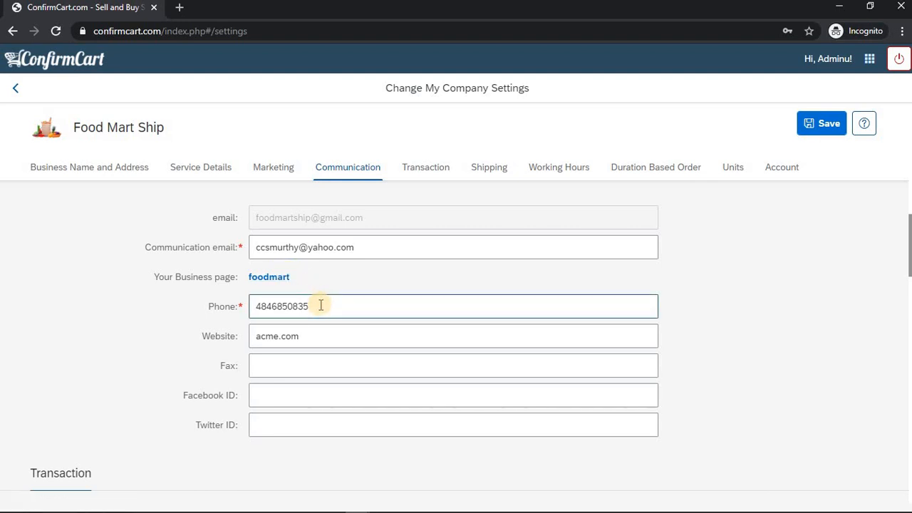
pyautogui.click(315, 337)
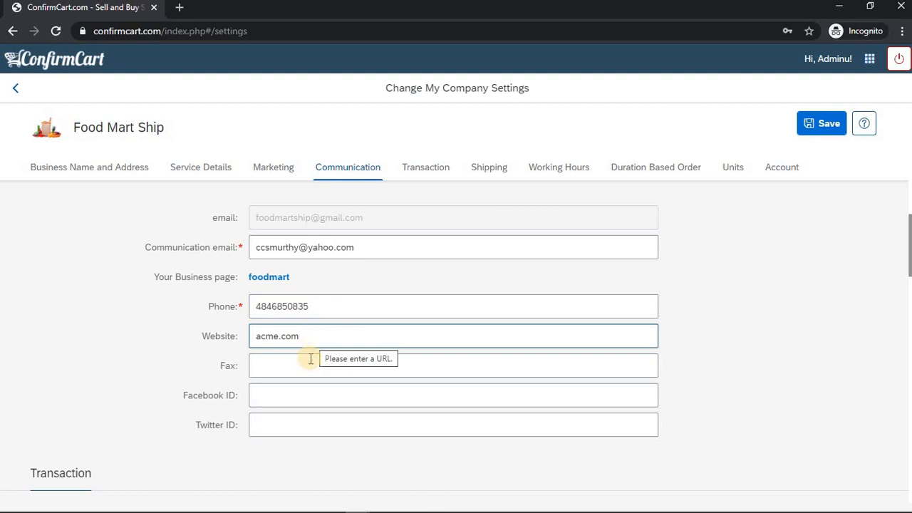
pyautogui.click(310, 359)
pyautogui.click(315, 334)
pyautogui.click(310, 365)
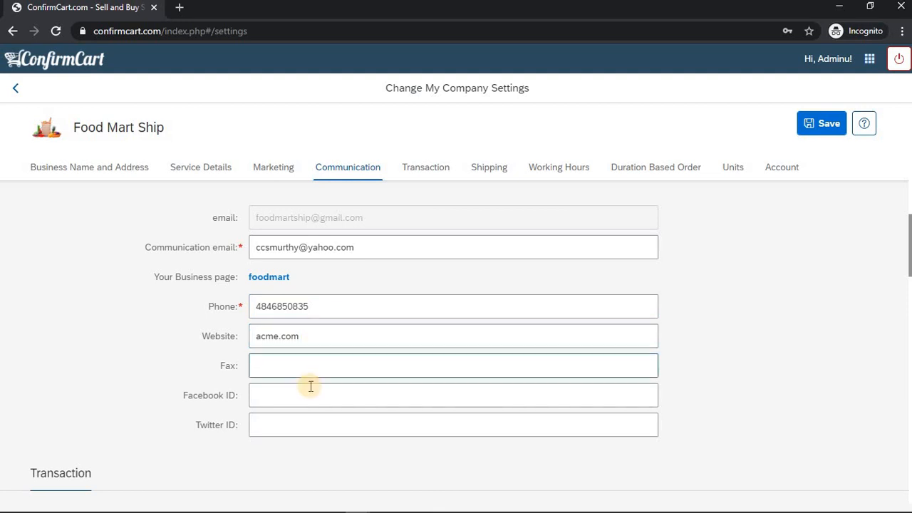
pyautogui.click(310, 385)
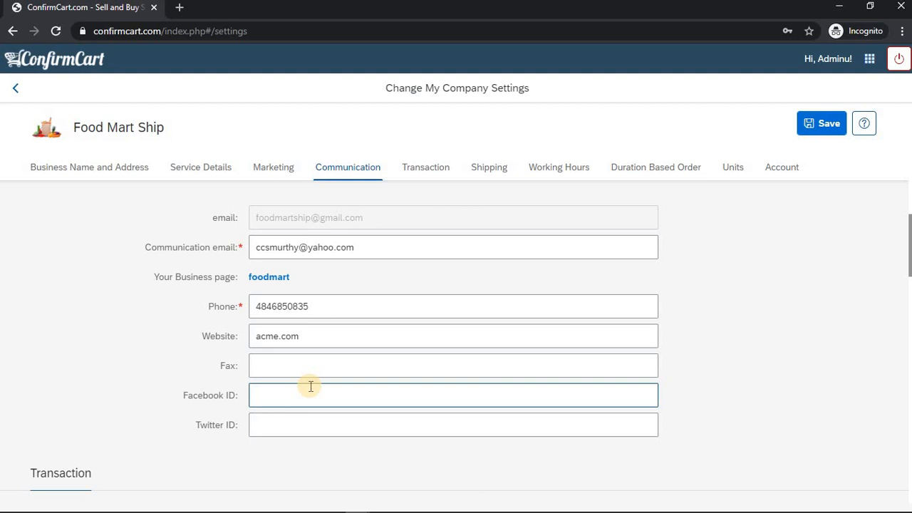
# Review the Transaction section, covering currency, sales tax, cancellation policy, payment text, minimum advance booking and online payment options
pyautogui.click(410, 171)
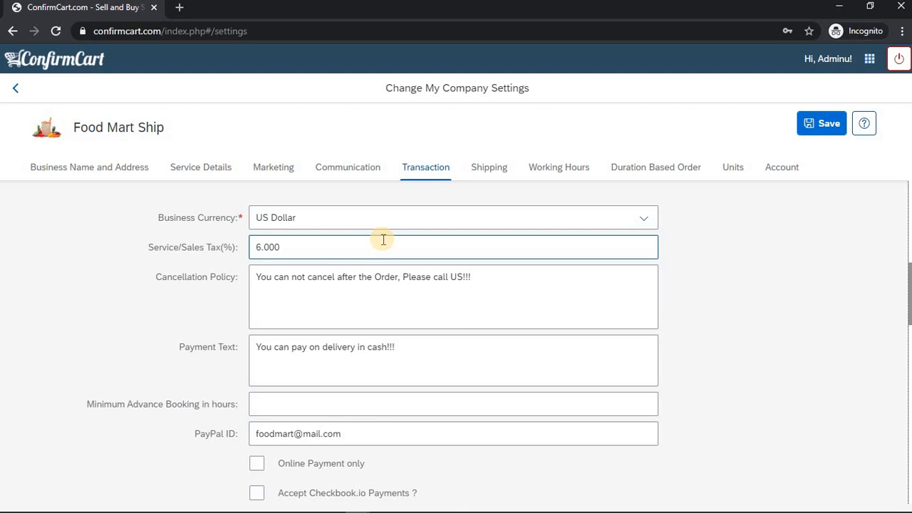
pyautogui.click(357, 277)
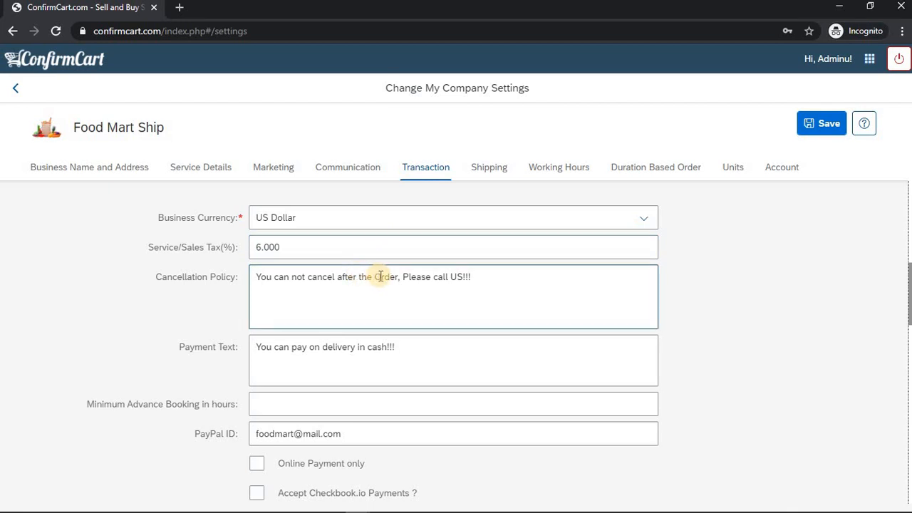
pyautogui.click(363, 351)
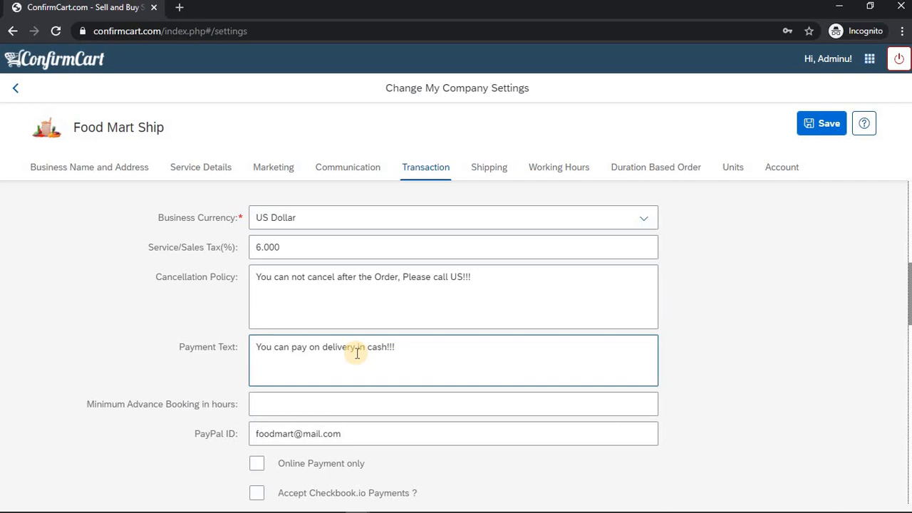
pyautogui.click(367, 395)
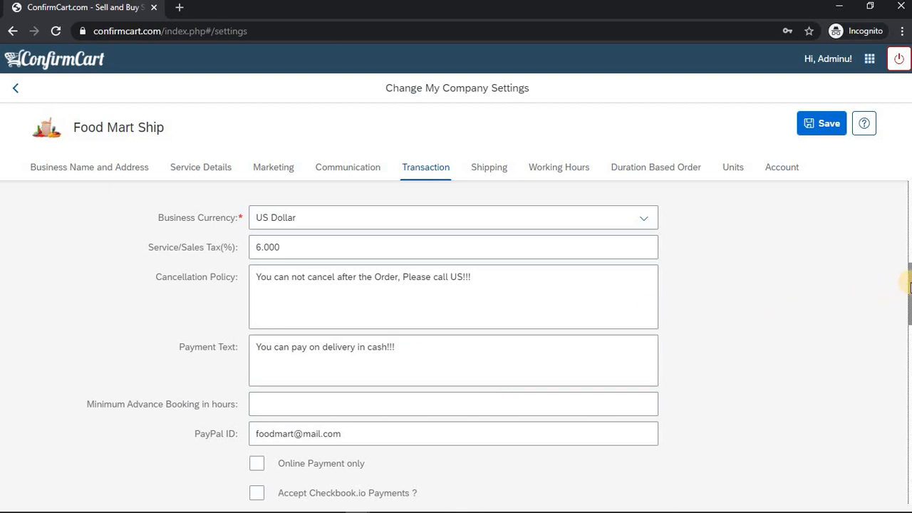
pyautogui.moveTo(909, 287); pyautogui.dragTo(910, 297)
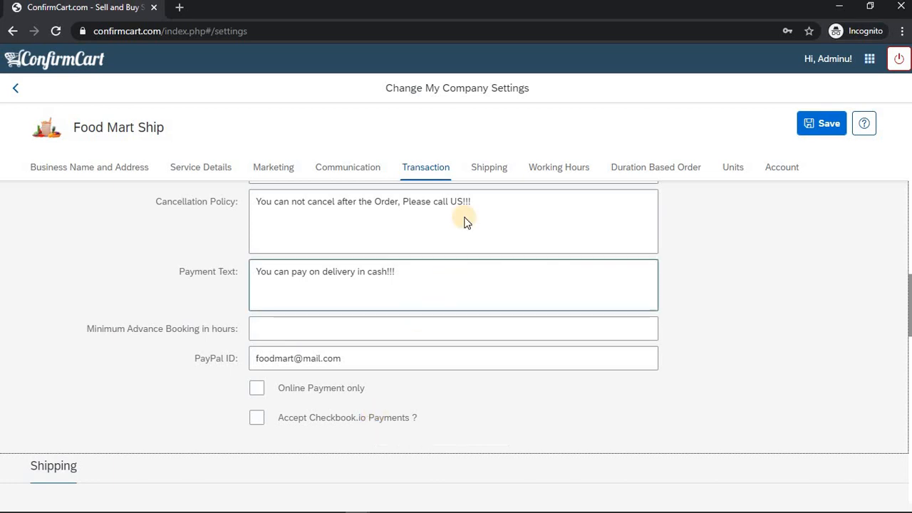
# Review the Shipping section's product shipping, customer pickup, pickup charge and local delivery options
pyautogui.click(482, 171)
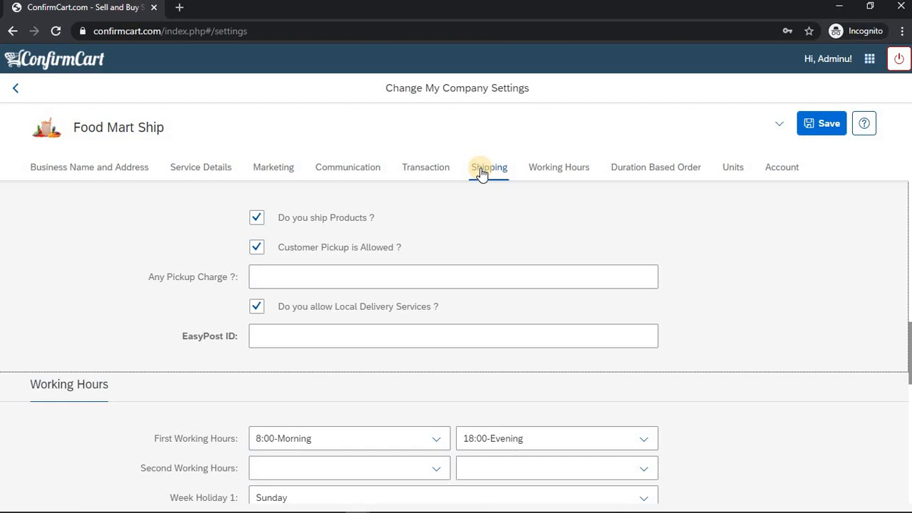
pyautogui.click(327, 275)
pyautogui.moveTo(291, 263)
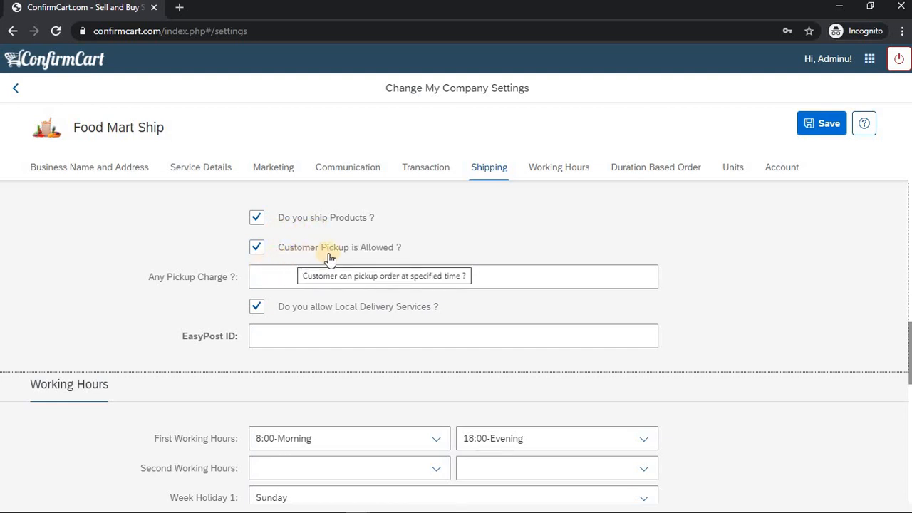
pyautogui.click(273, 268)
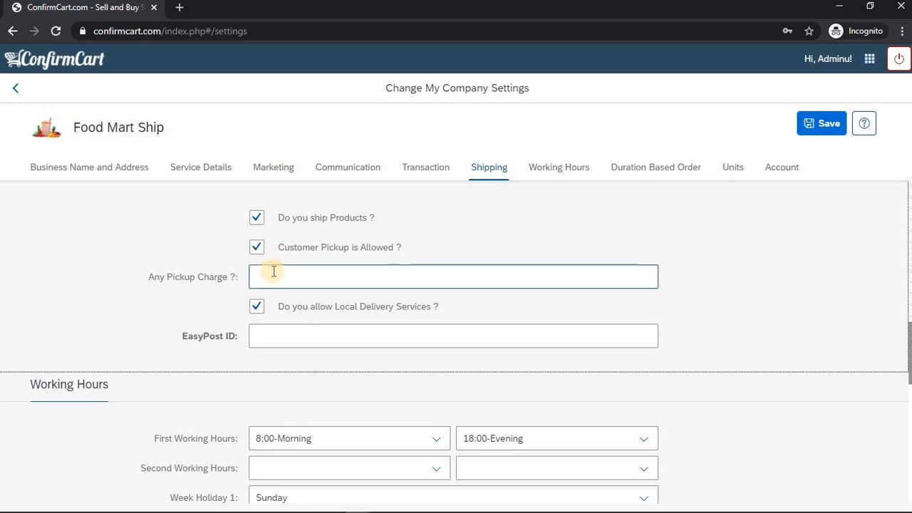
pyautogui.click(257, 309)
pyautogui.click(282, 314)
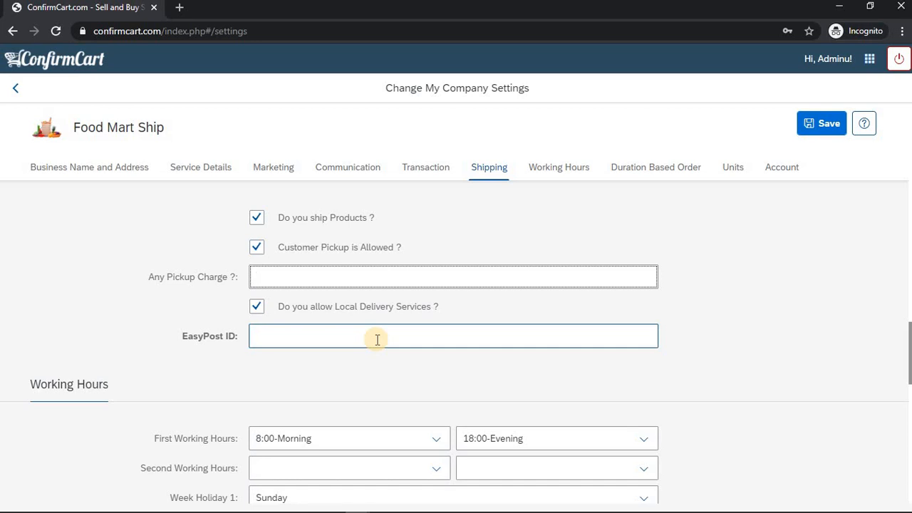
# Examine the Working Hours settings and the Duration Based Order dates with their service date display option
pyautogui.click(560, 168)
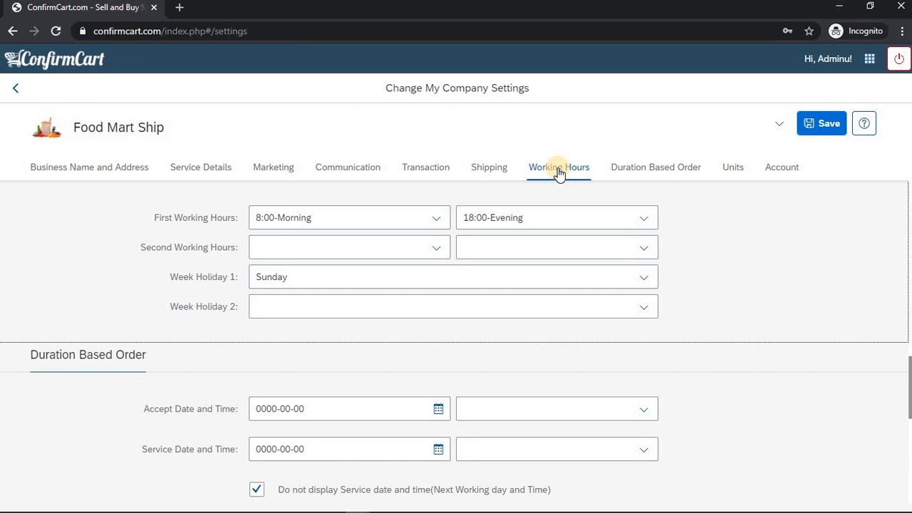
pyautogui.click(438, 242)
pyautogui.click(648, 168)
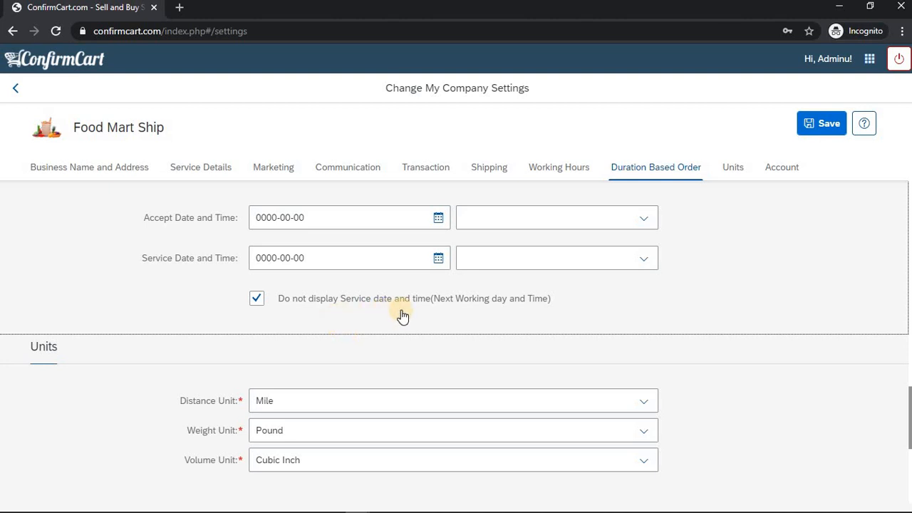
pyautogui.moveTo(454, 308)
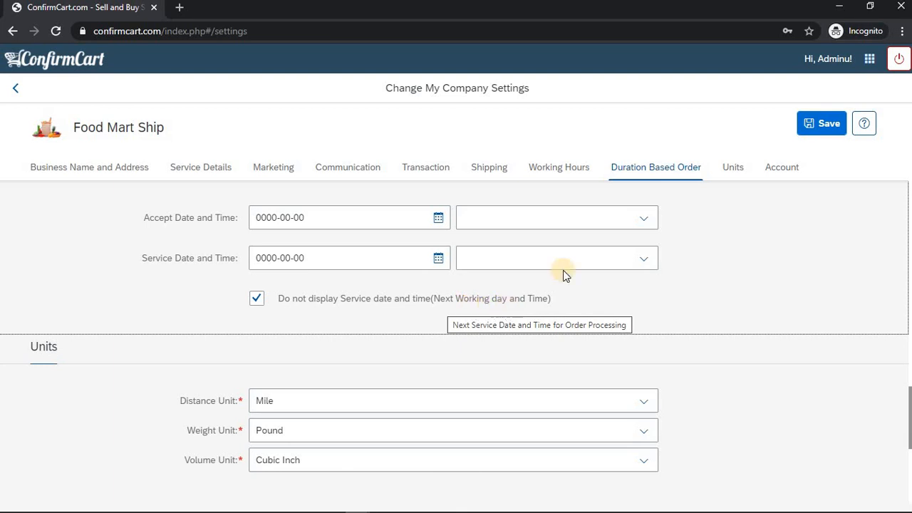
# Review the distance, weight and volume units and the Account section's new, repeat and current password fields
pyautogui.click(727, 176)
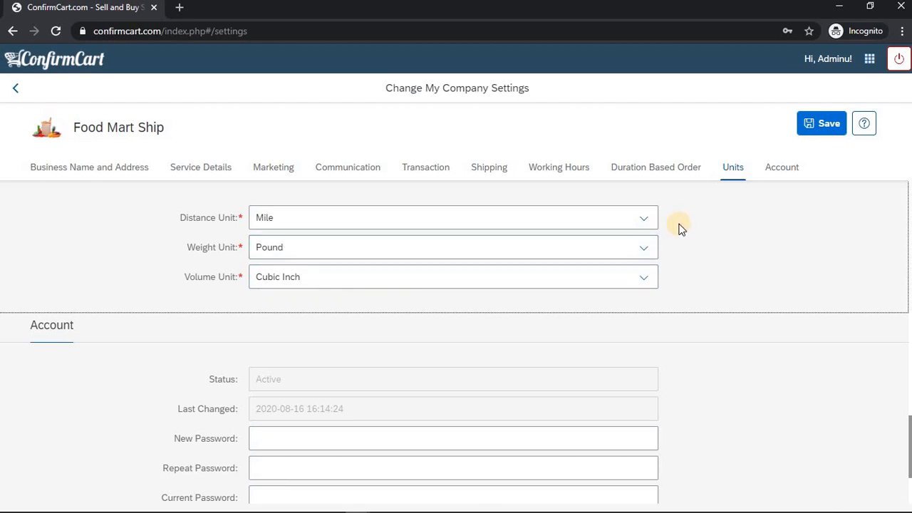
pyautogui.click(768, 178)
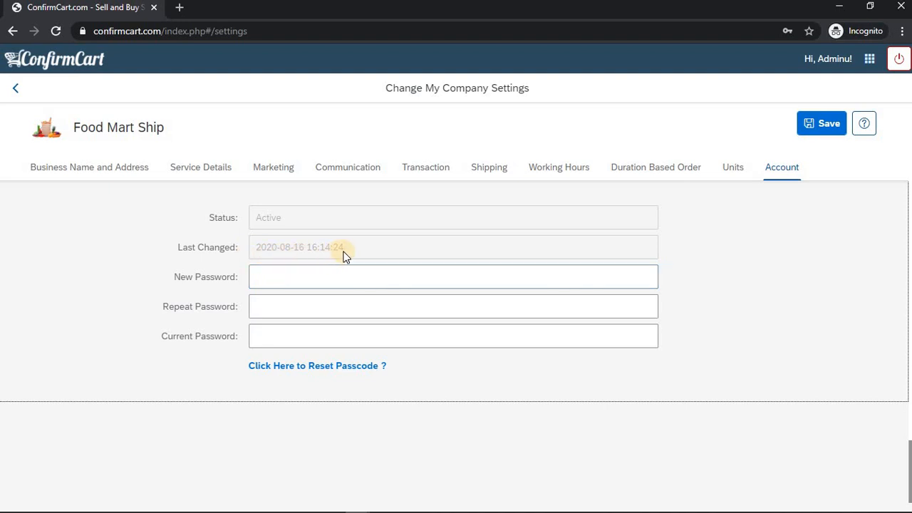
pyautogui.click(286, 283)
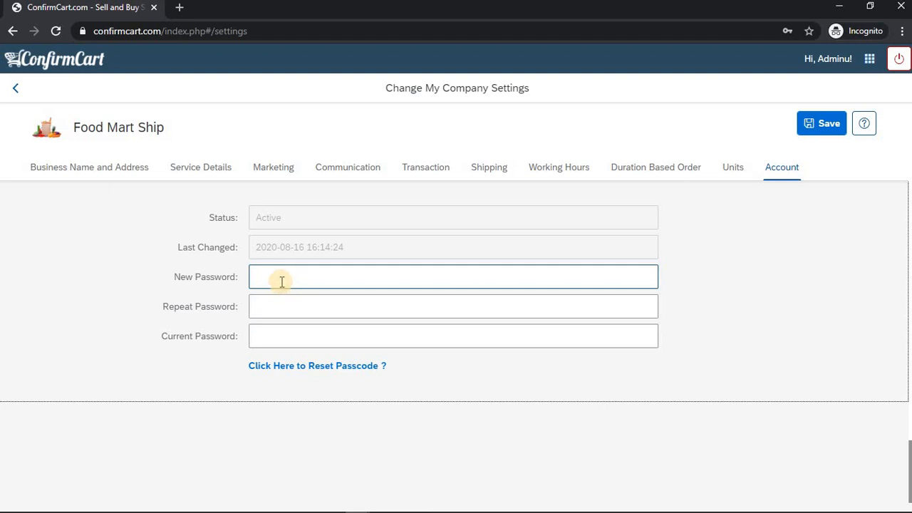
pyautogui.click(275, 305)
pyautogui.click(277, 332)
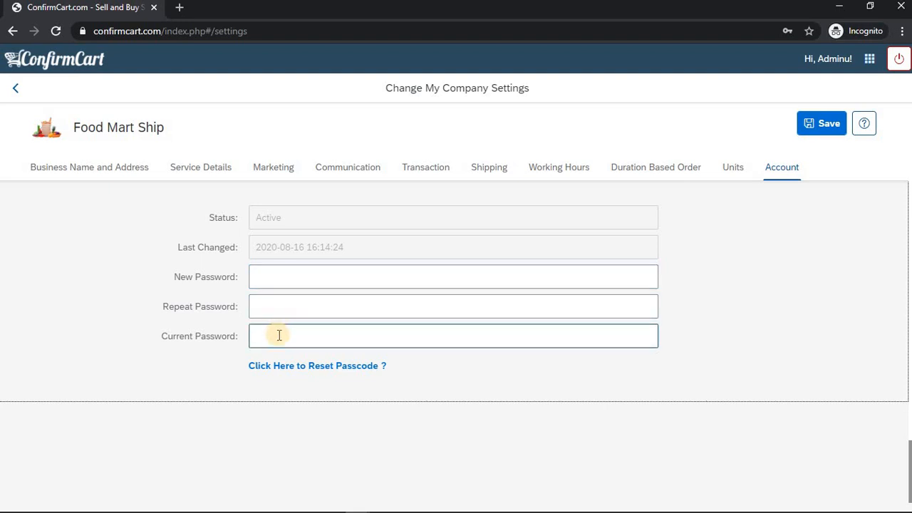